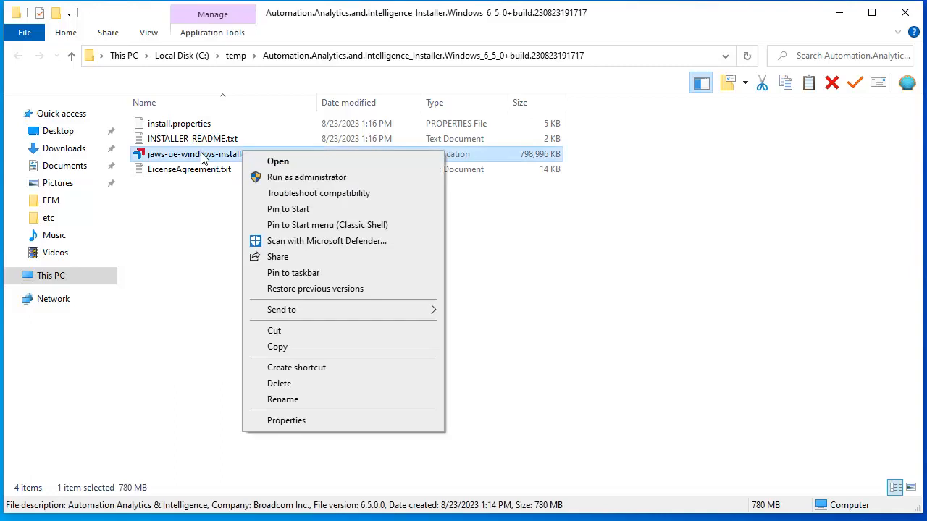
- Run the installer as administrator, accept the license, and keep the default install and Start Menu folders
left_click(312, 177)
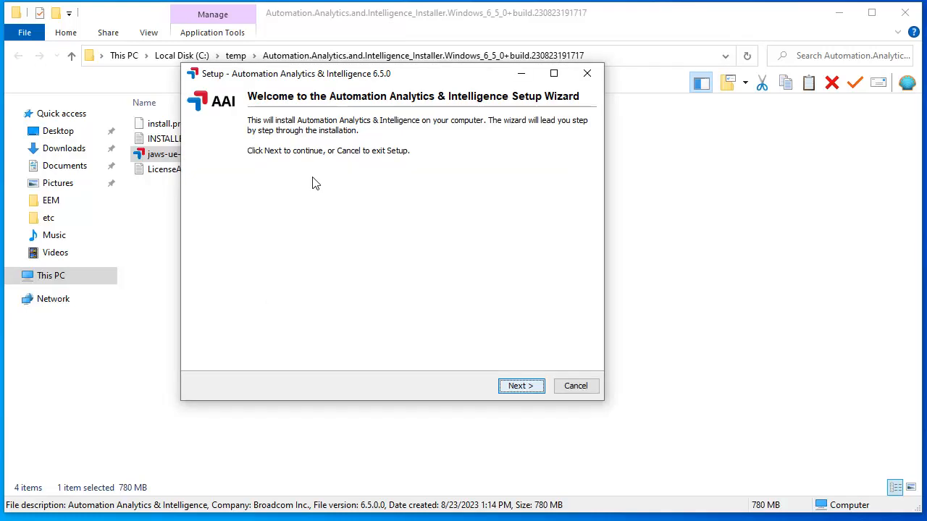
left_click(521, 385)
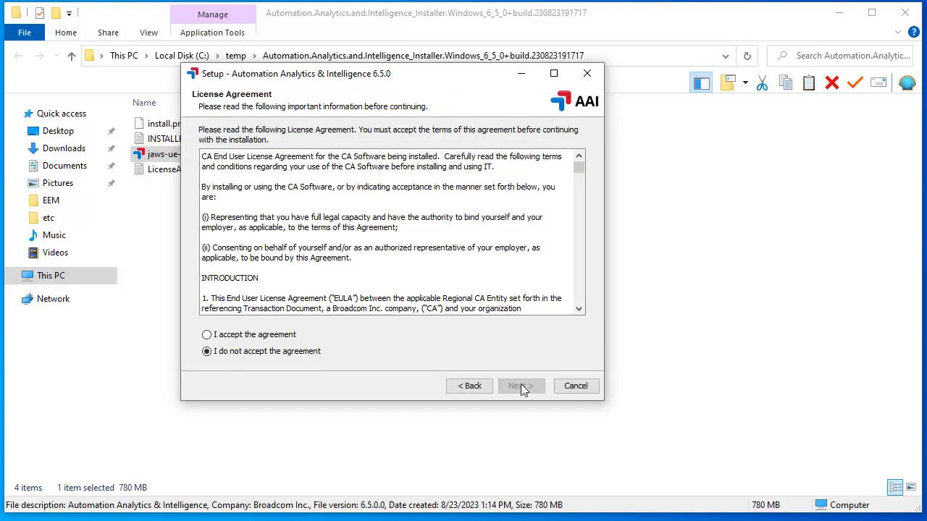
left_click(207, 335)
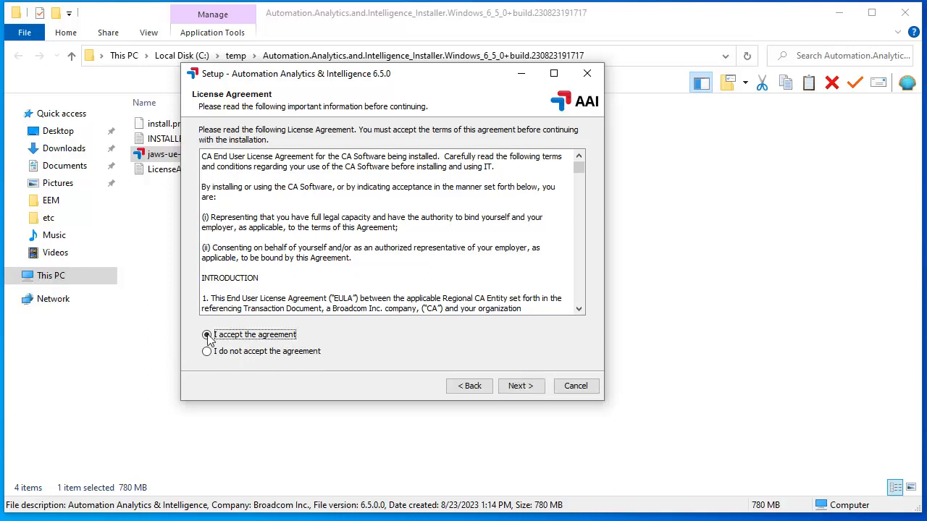
left_click(530, 384)
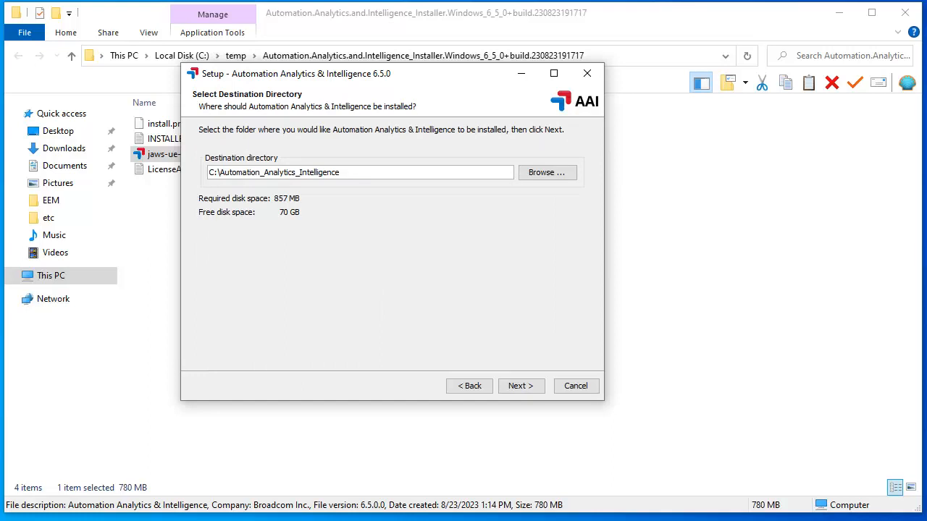
left_click(519, 386)
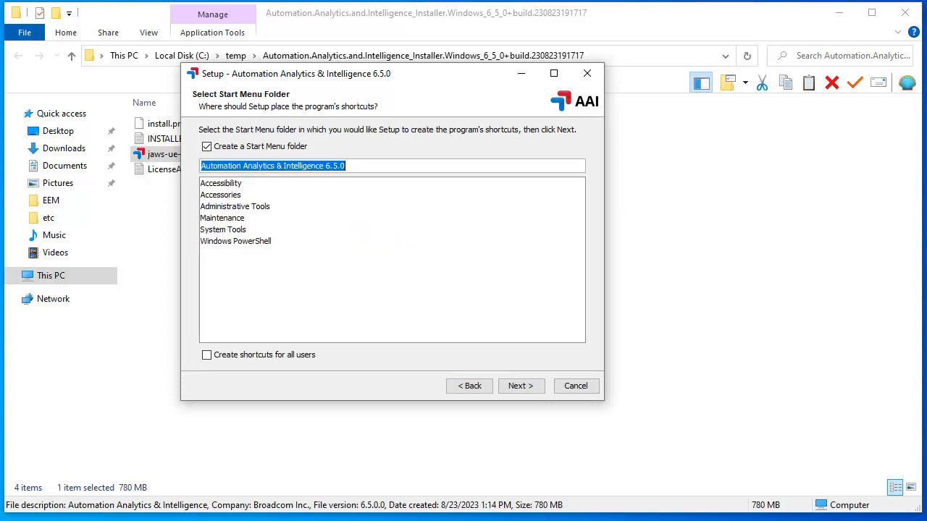
left_click(528, 385)
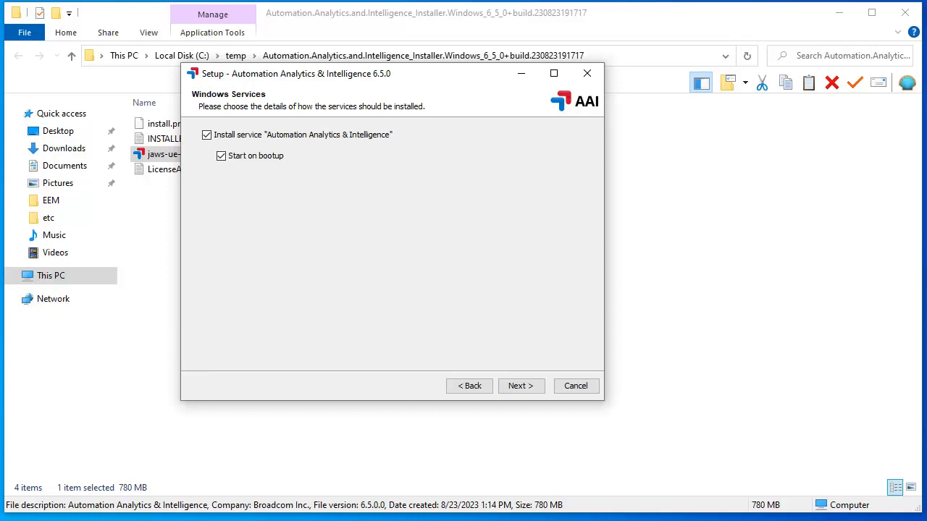
- Keep the default Windows Services settings and server id AAI
left_click(534, 387)
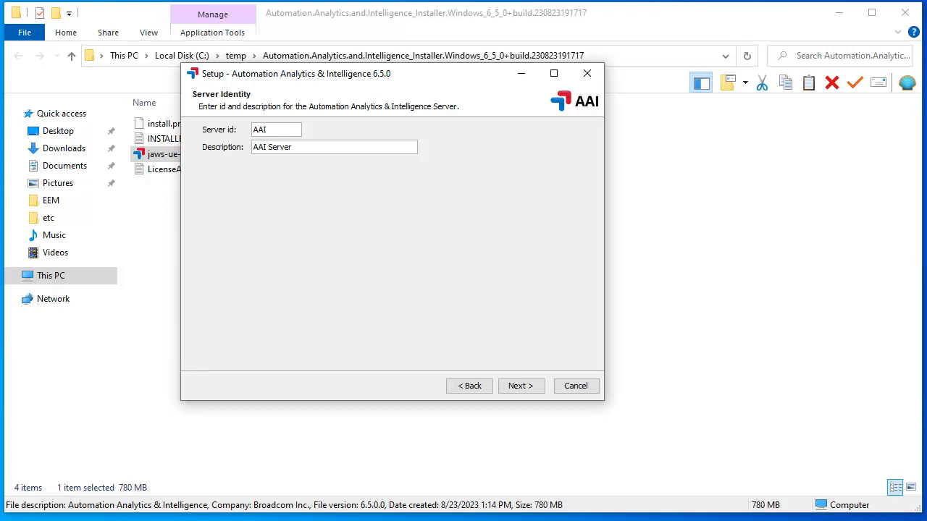
left_click(531, 385)
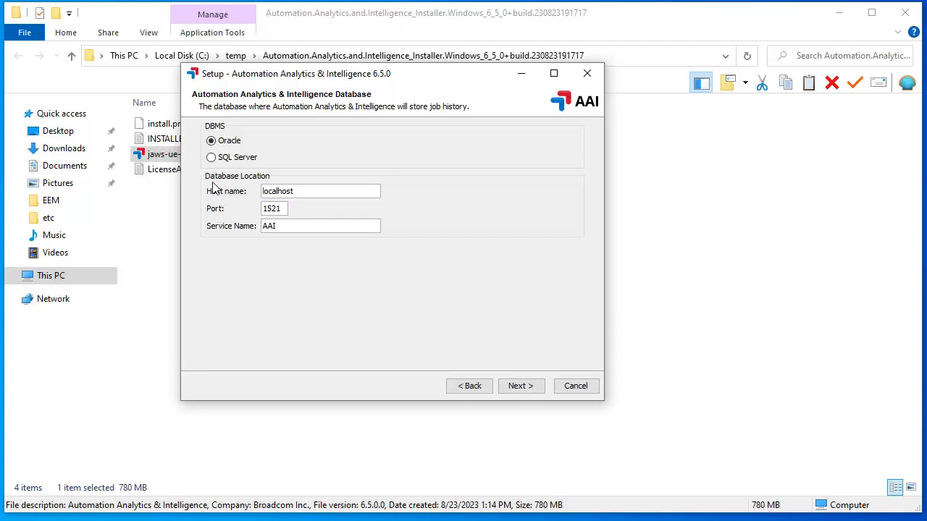
- Choose SQL Server as the database system with host name aai01
left_click(211, 158)
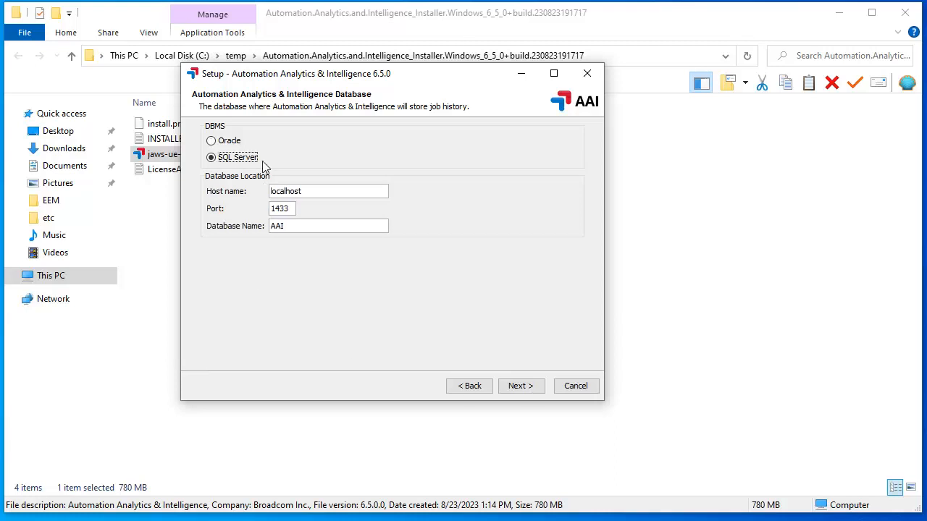
double_click(303, 191)
type("aai01")
left_click(521, 387)
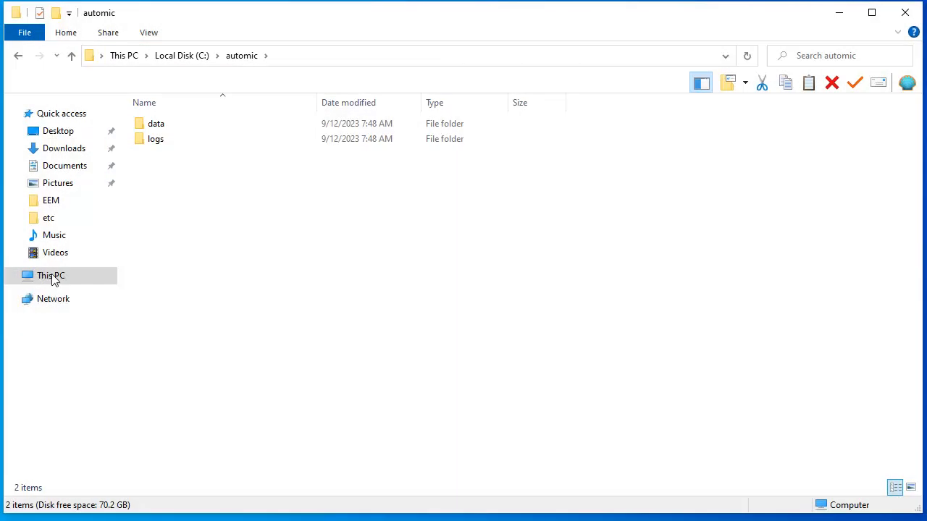
- Set the DB directory to C:\automic\data and the log DB directory to C:\automic\logs
left_click(839, 14)
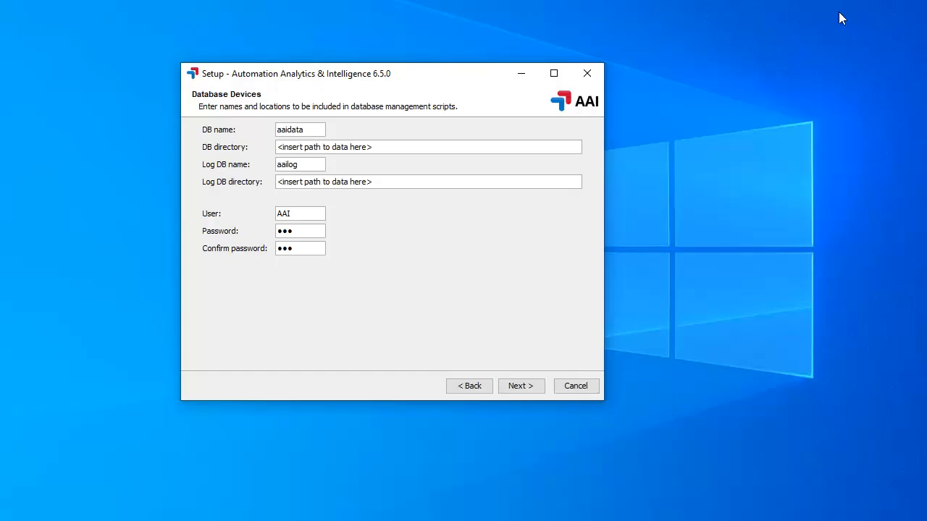
triple_click(309, 146)
type("C:\\automic\\data")
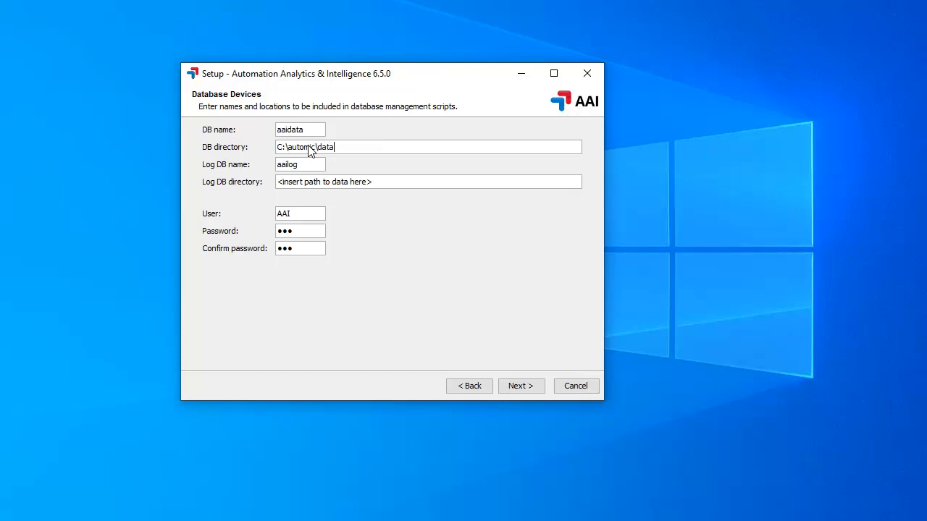
triple_click(374, 181)
type("C:\\automic\\logs")
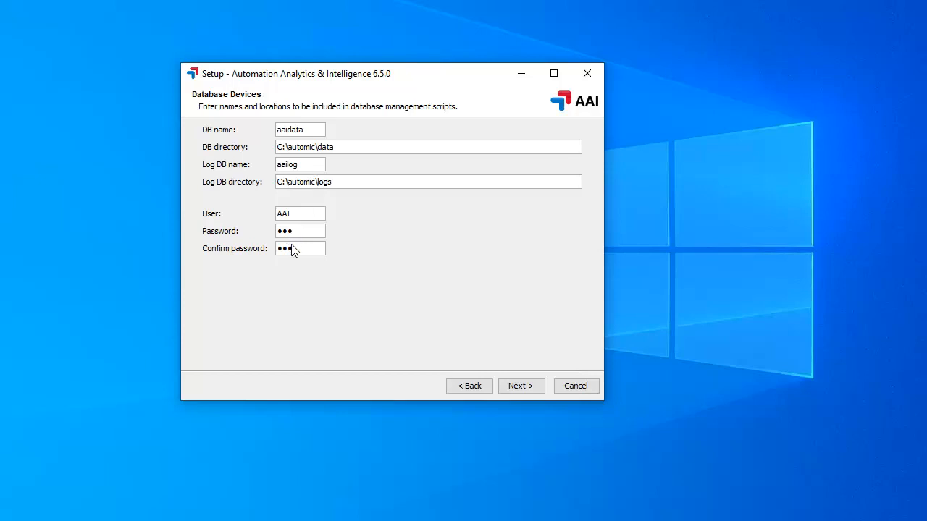
left_click(520, 386)
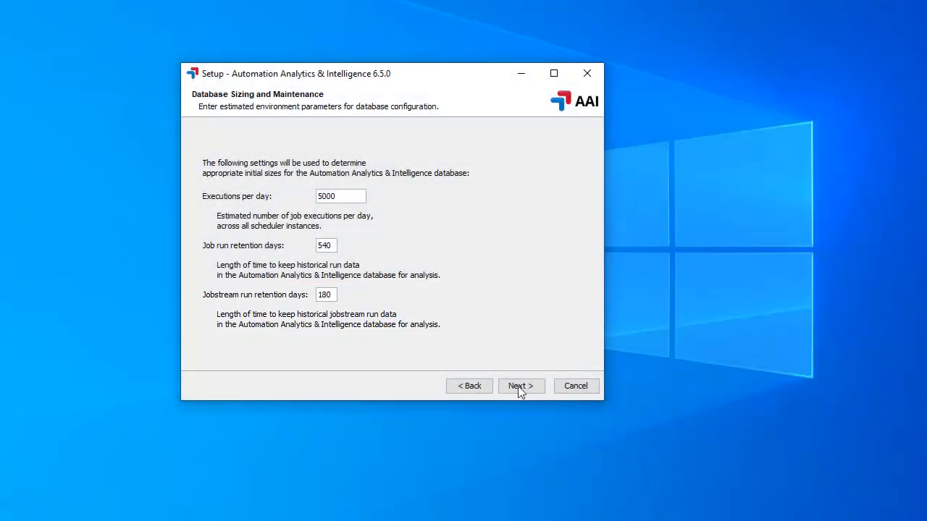
- Accept the default sizing (5000 executions per day) and periodic task schedules
left_click(520, 386)
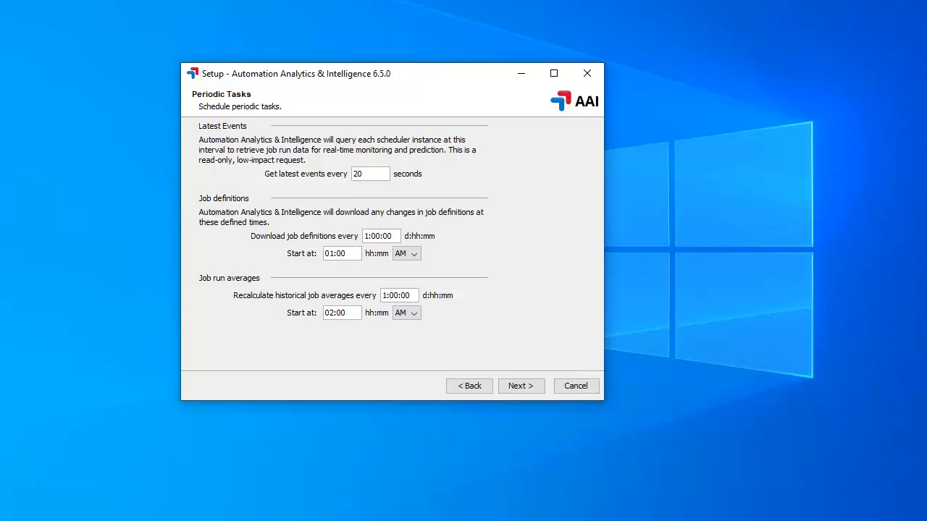
left_click(533, 386)
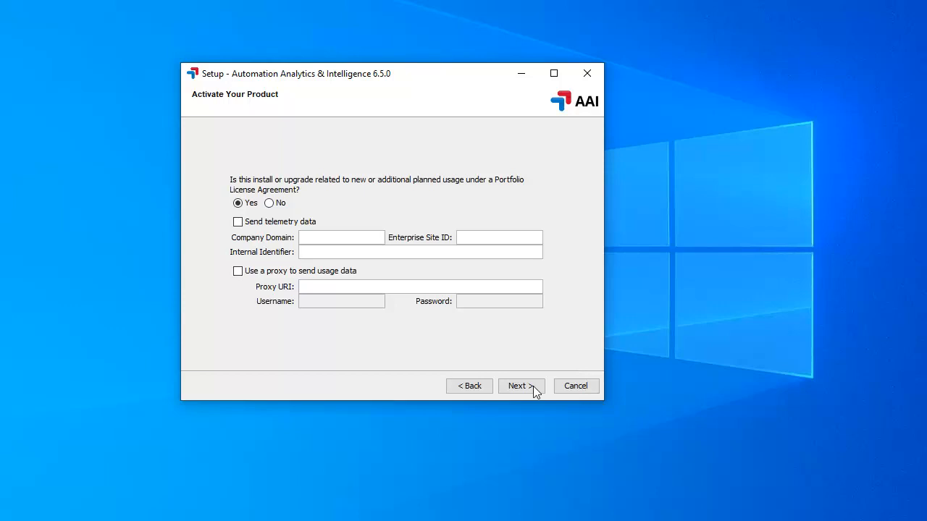
- Answer No to Portfolio License, leave SNMP and SMTP alerts empty, and begin installing
left_click(269, 204)
left_click(517, 387)
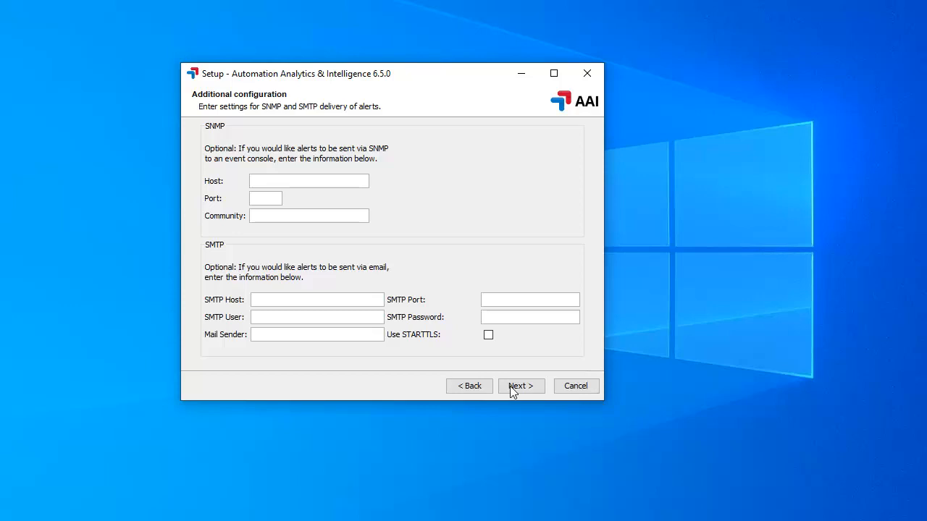
left_click(535, 388)
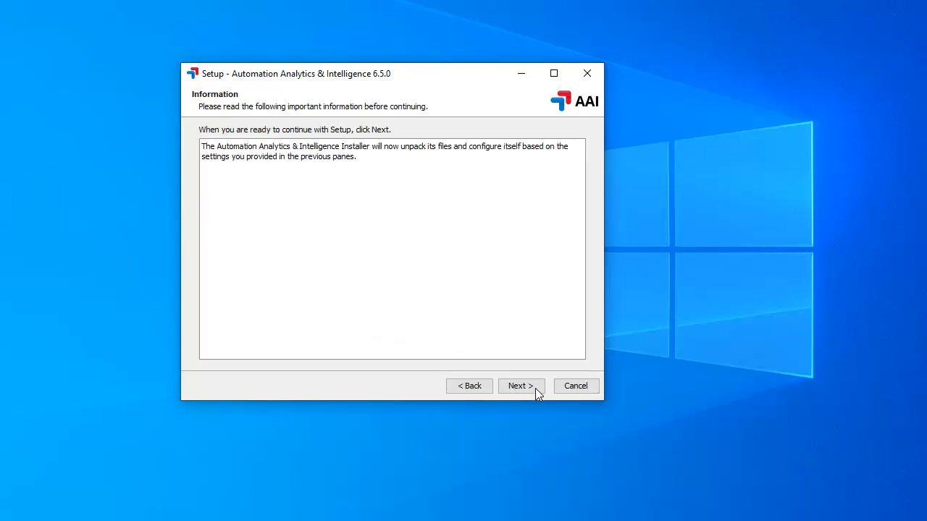
left_click(514, 386)
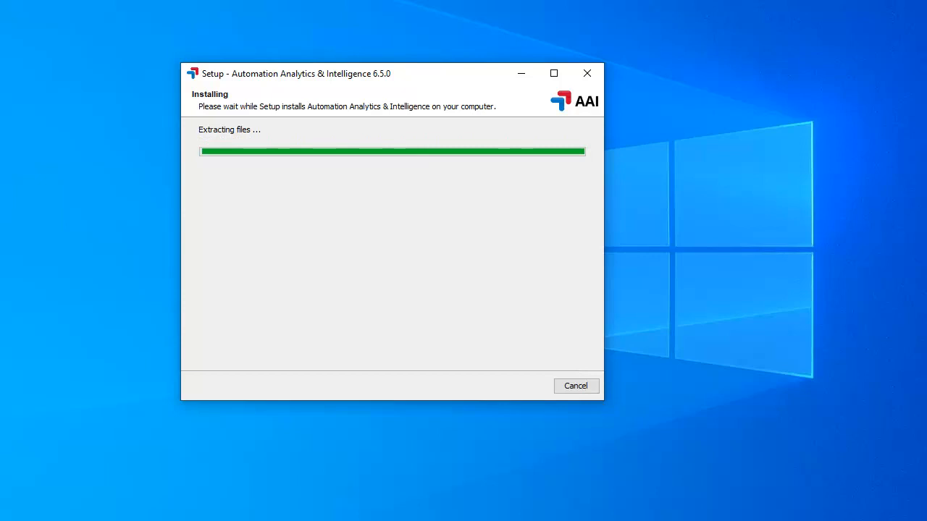
- Finish the installation with 'view the README file' unchecked
left_click(530, 387)
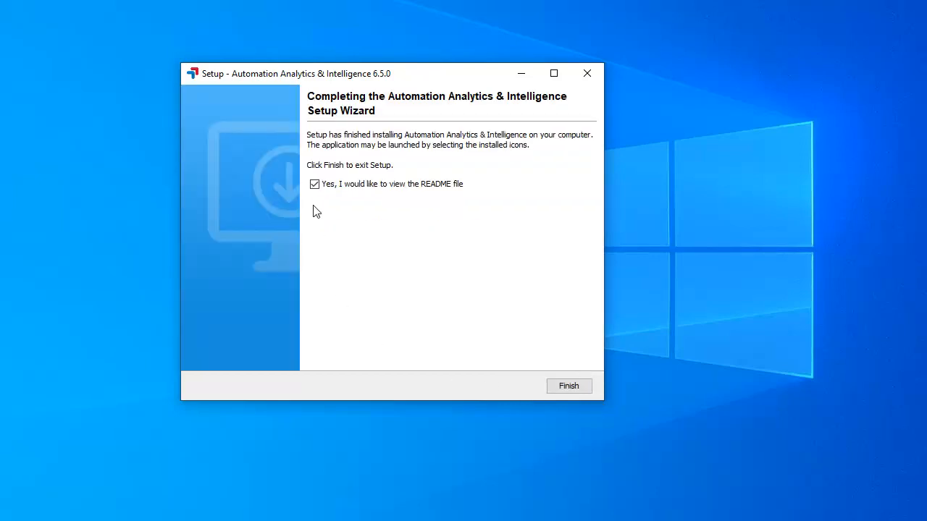
left_click(314, 184)
left_click(571, 388)
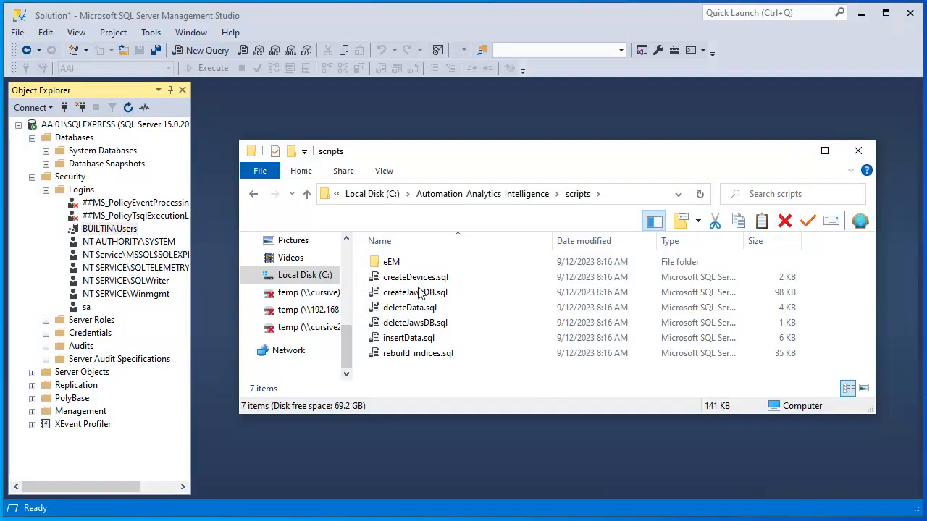
- Open createDevices.sql from the scripts folder as a query in SSMS
left_click_drag(418, 278, 521, 119)
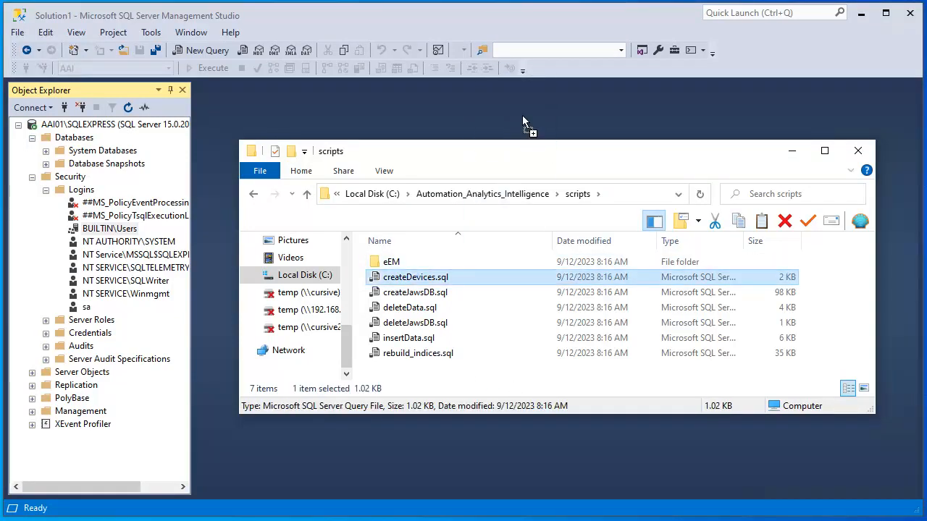
left_click(792, 150)
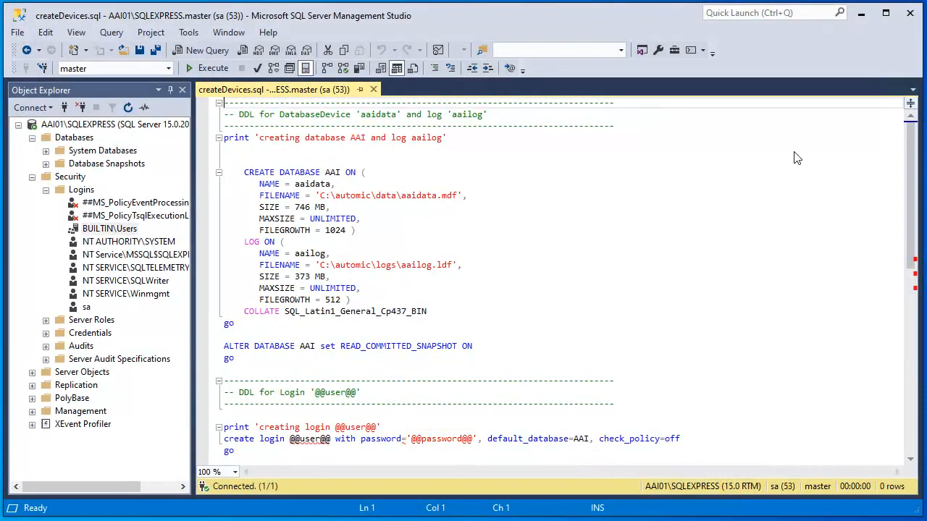
double_click(310, 439)
key("Delete")
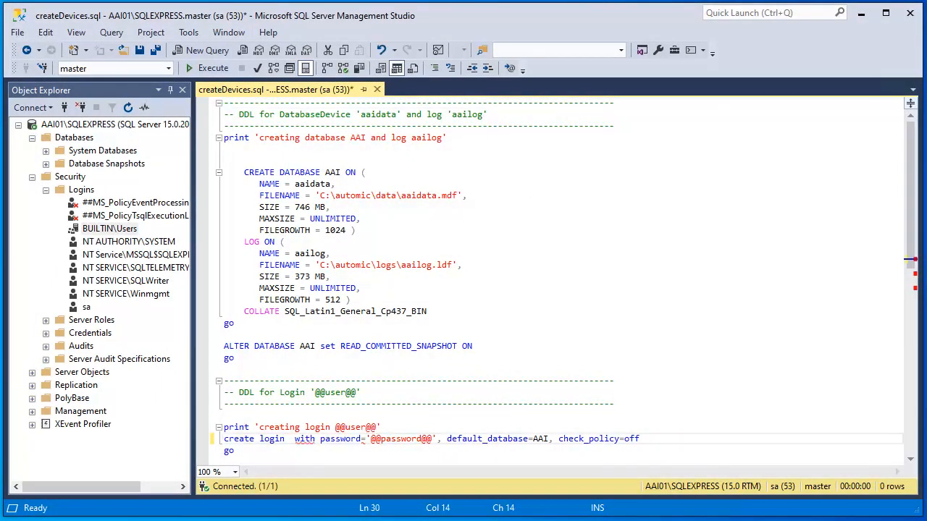
type("AAI")
double_click(386, 439)
key("Delete")
type("aai")
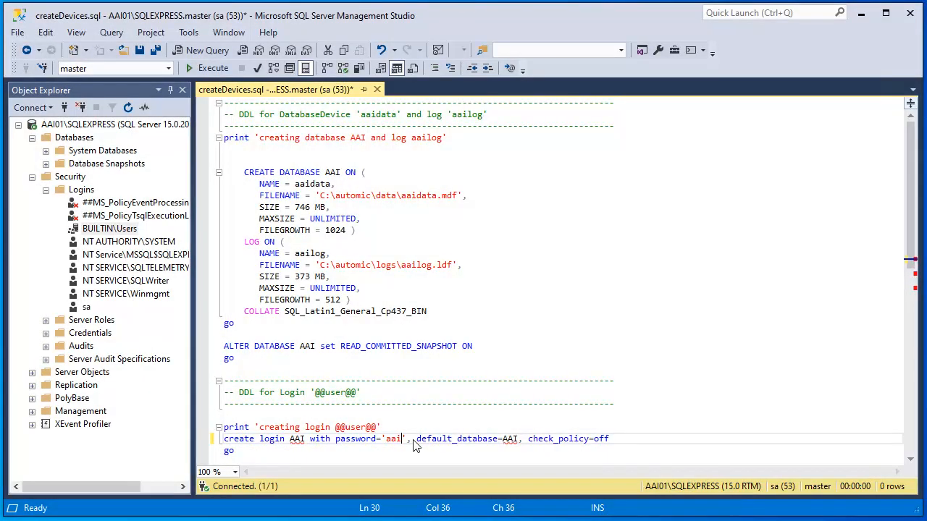
scroll(905, 359, "down", 5)
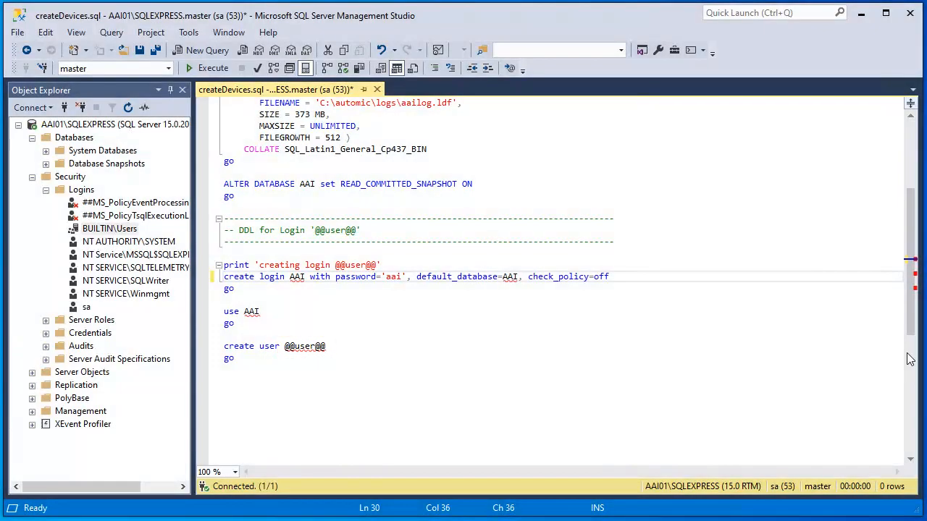
double_click(305, 346)
type("AAI")
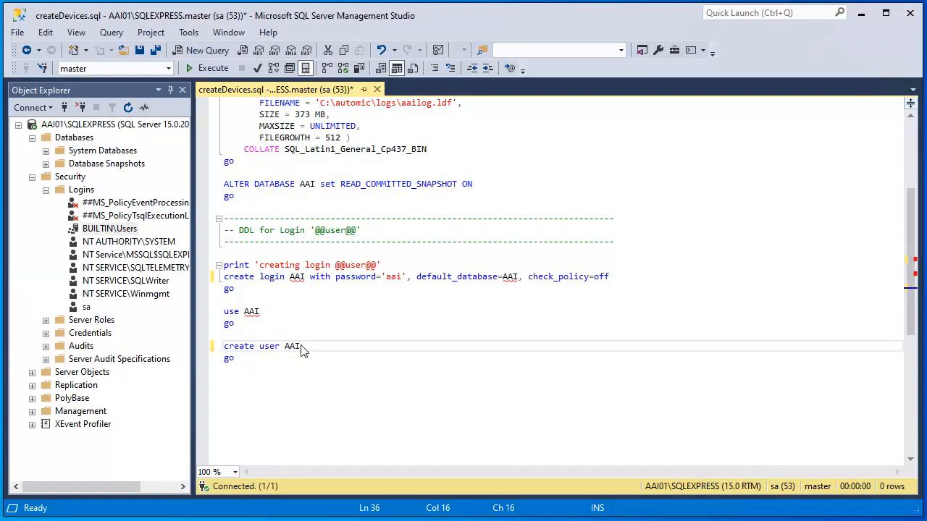
- Execute createDevices.sql to create database AAI and its login, then disconnect
left_click(211, 68)
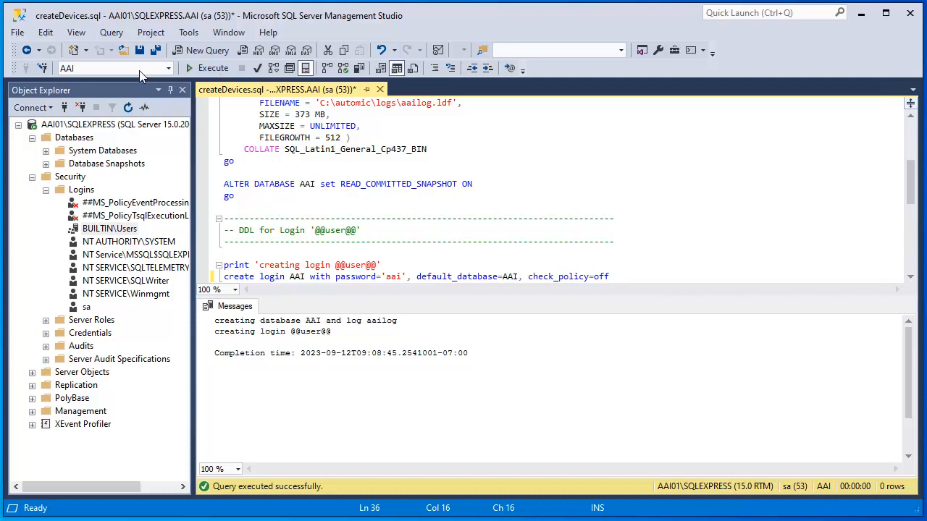
left_click(81, 107)
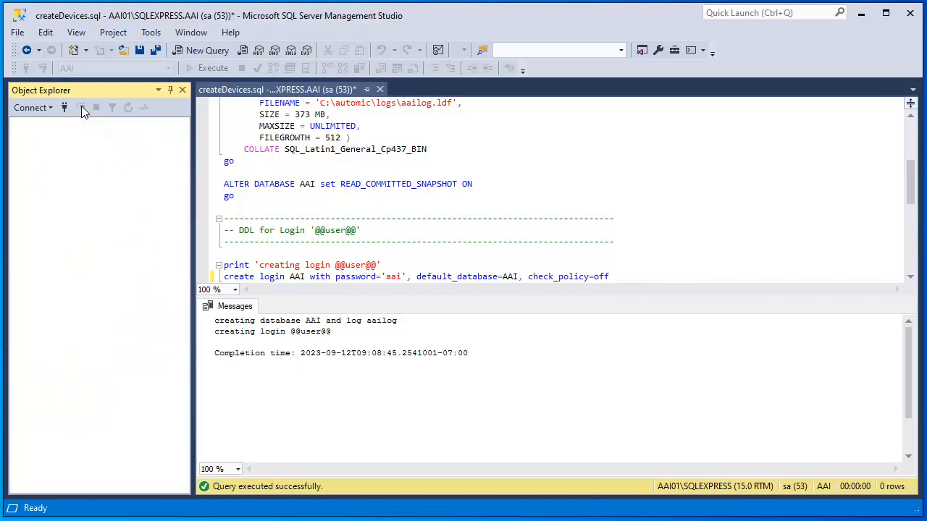
- Connect to AAI01\SQLEXPRESS as sa with its password
left_click(65, 107)
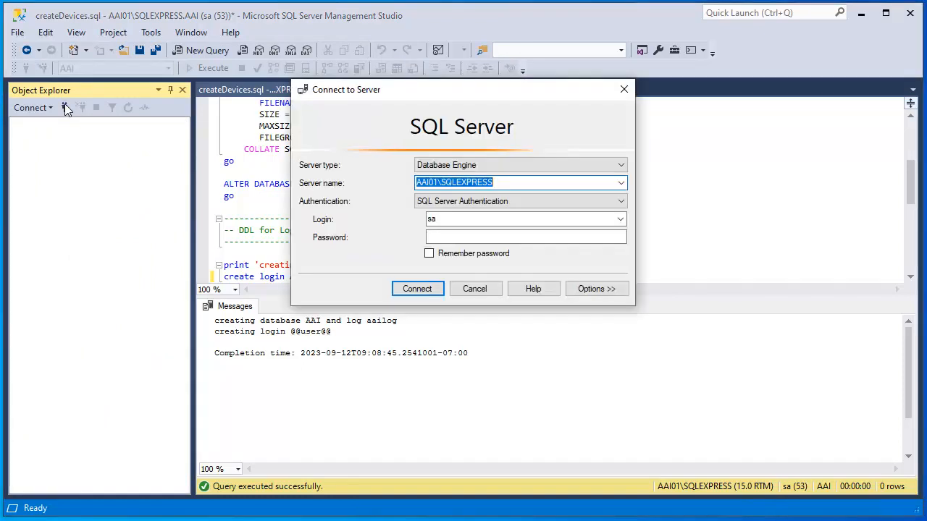
left_click(439, 238)
type("********")
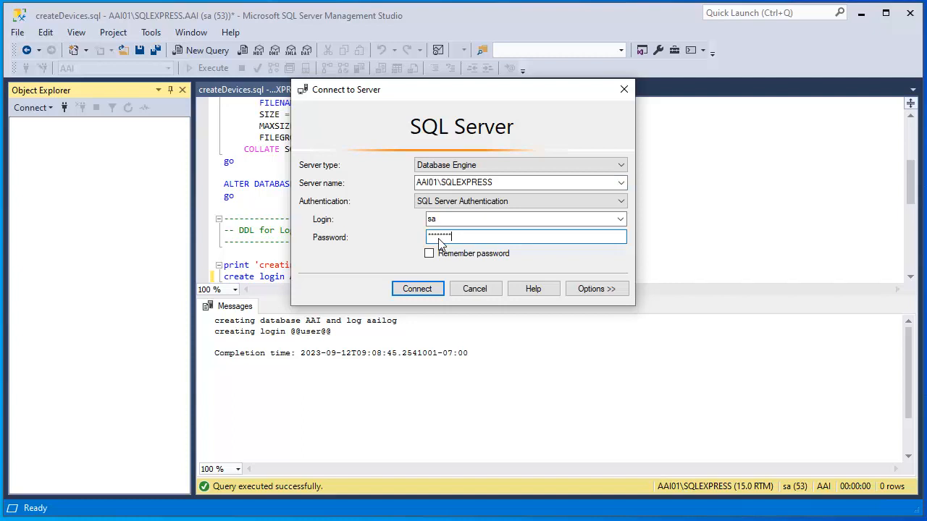
left_click(420, 290)
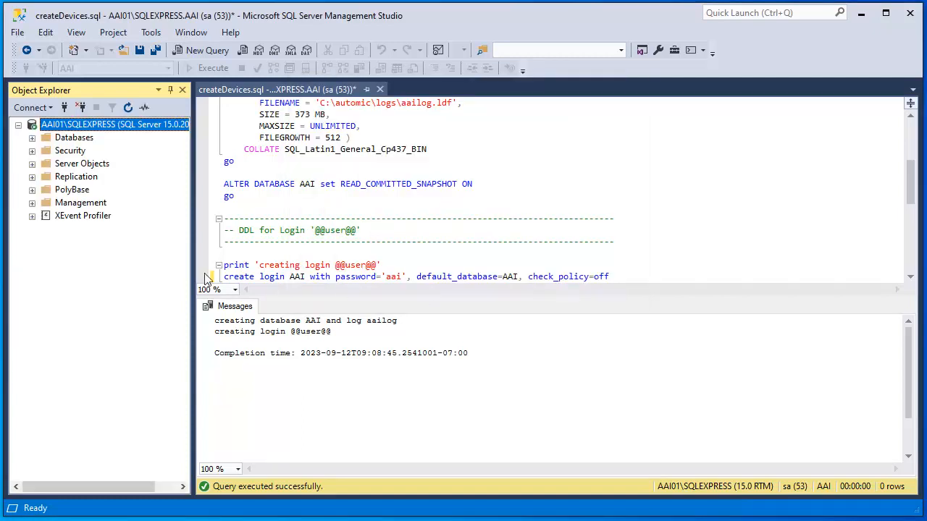
- Expand Databases and Security > Logins to confirm the AAI database and AAI login exist
left_click(32, 138)
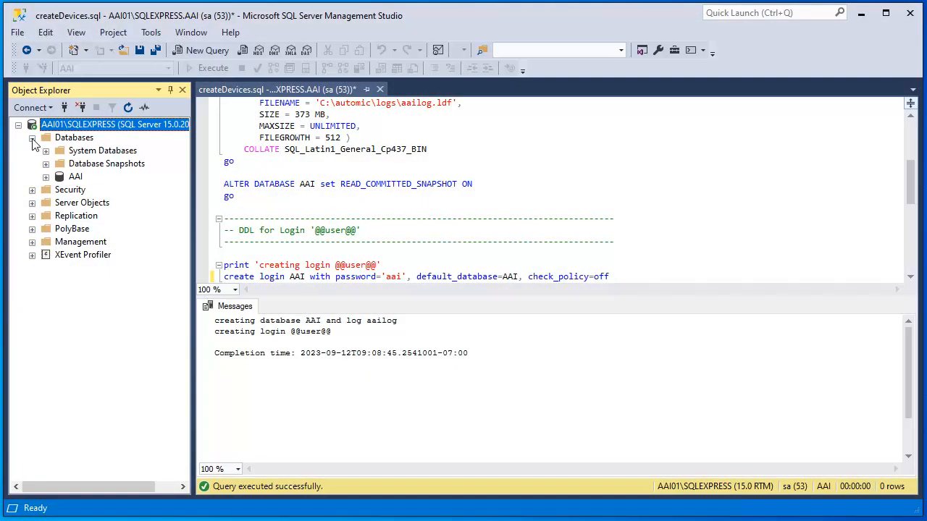
left_click(32, 190)
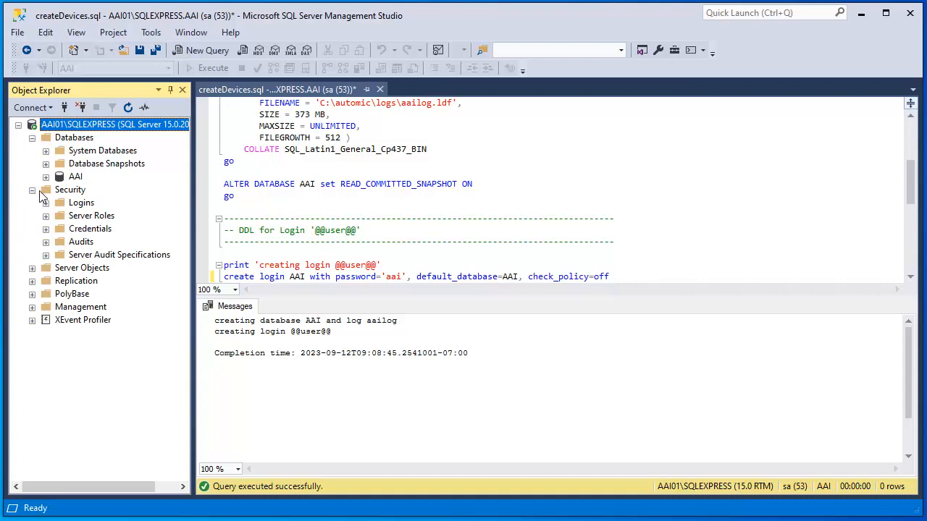
left_click(46, 203)
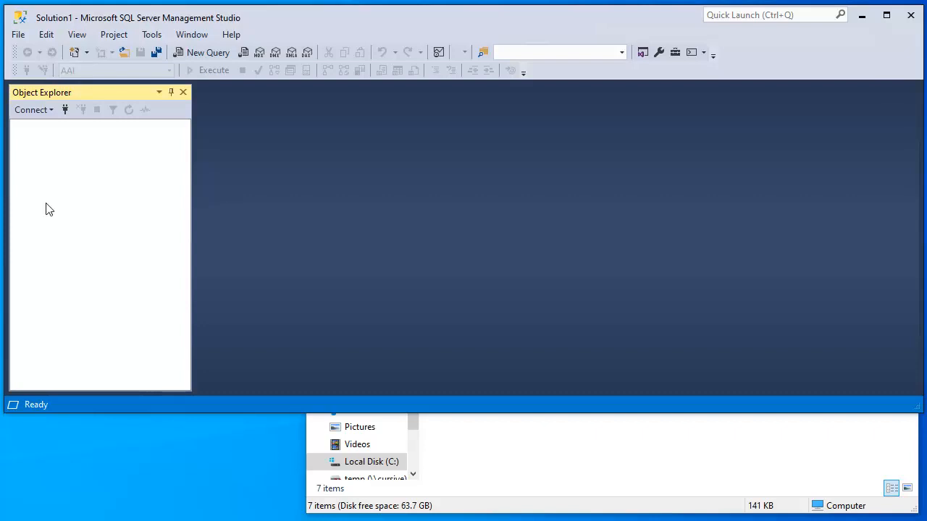
- Connect to AAI01\SQLEXPRESS as sa, pasting the sa password
left_click(65, 109)
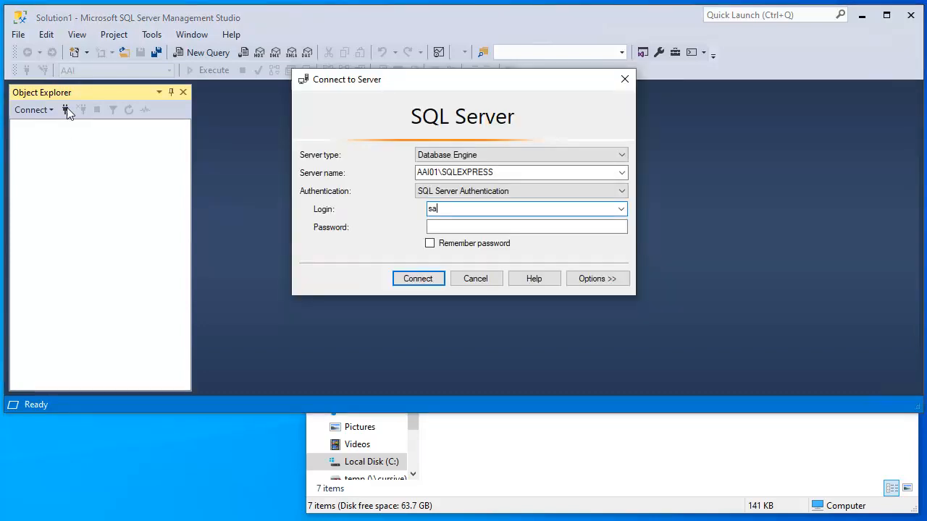
left_click(434, 228)
key("ctrl+v")
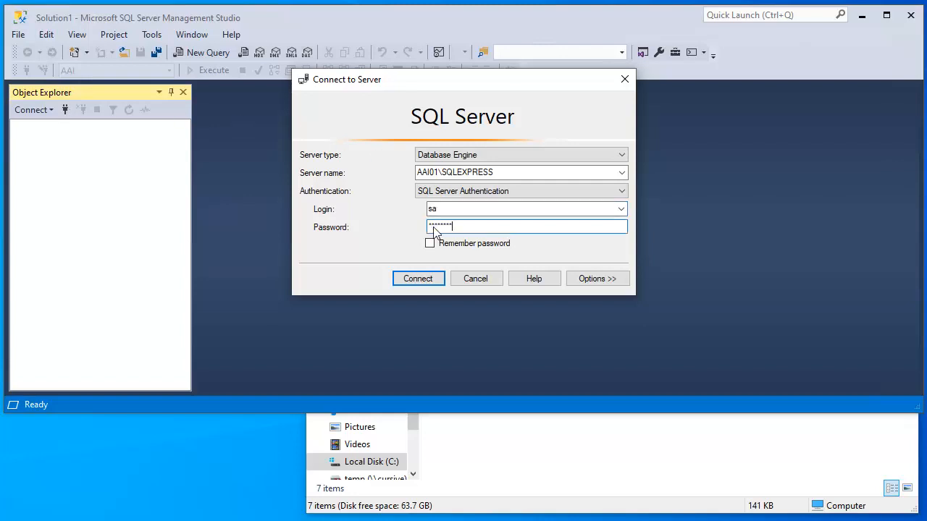
left_click(425, 281)
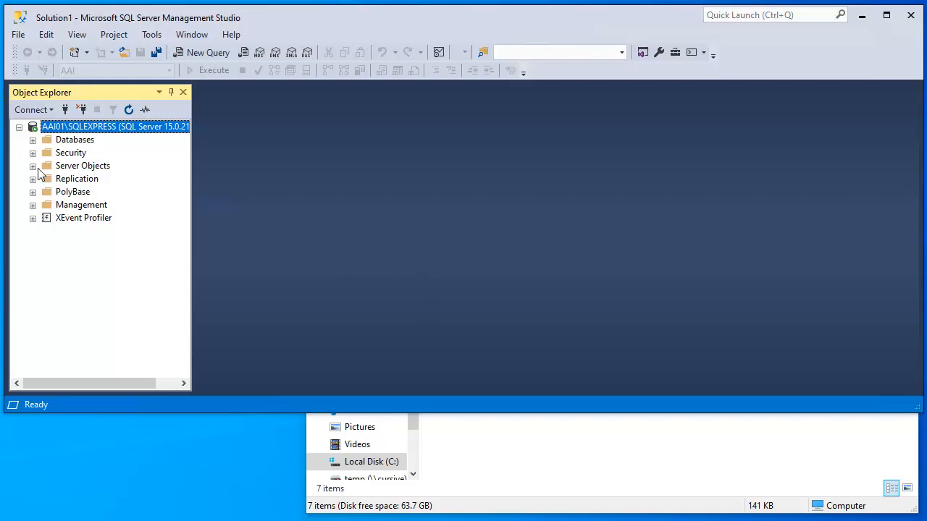
- Map the AAI login to the AAI database as db_owner, save, and disconnect
left_click(33, 140)
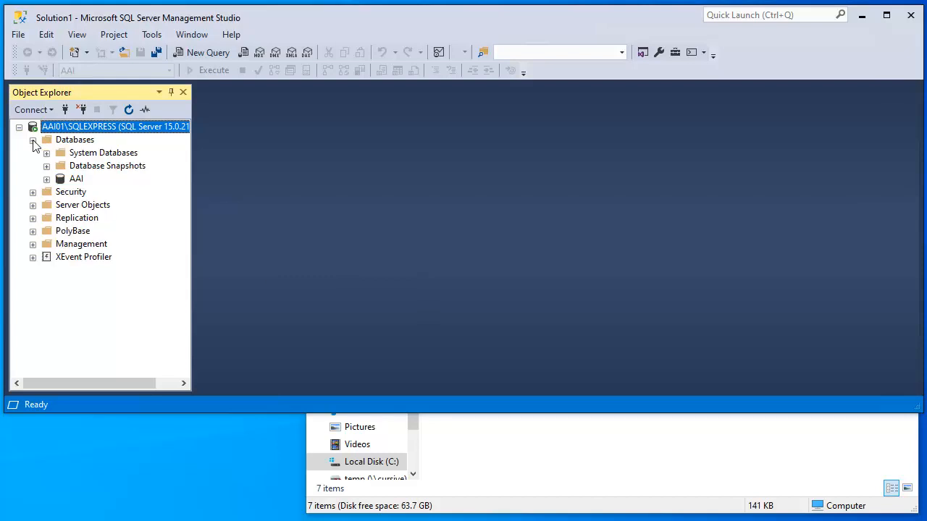
left_click(33, 192)
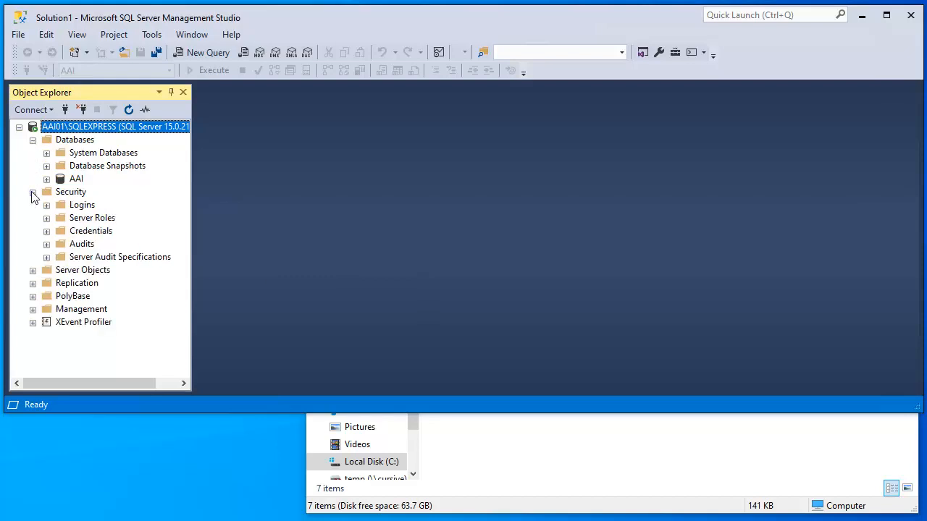
left_click(46, 206)
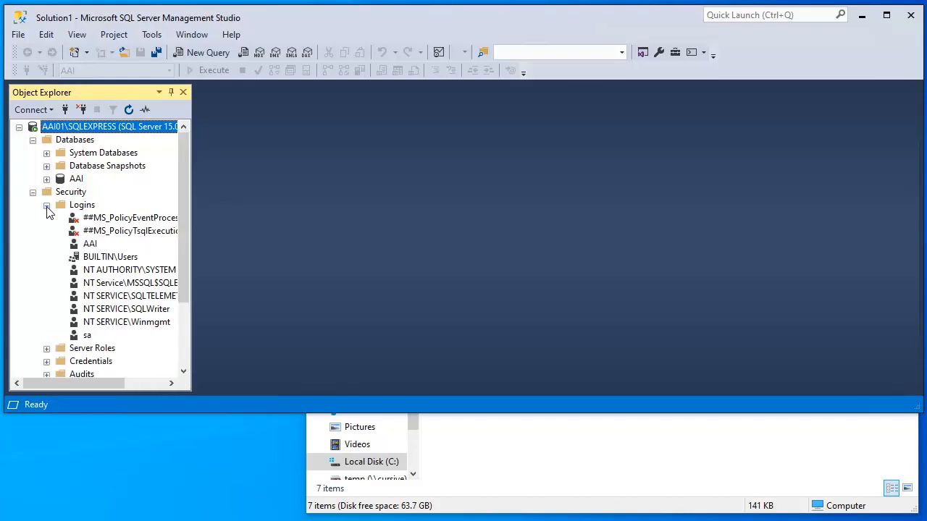
double_click(89, 244)
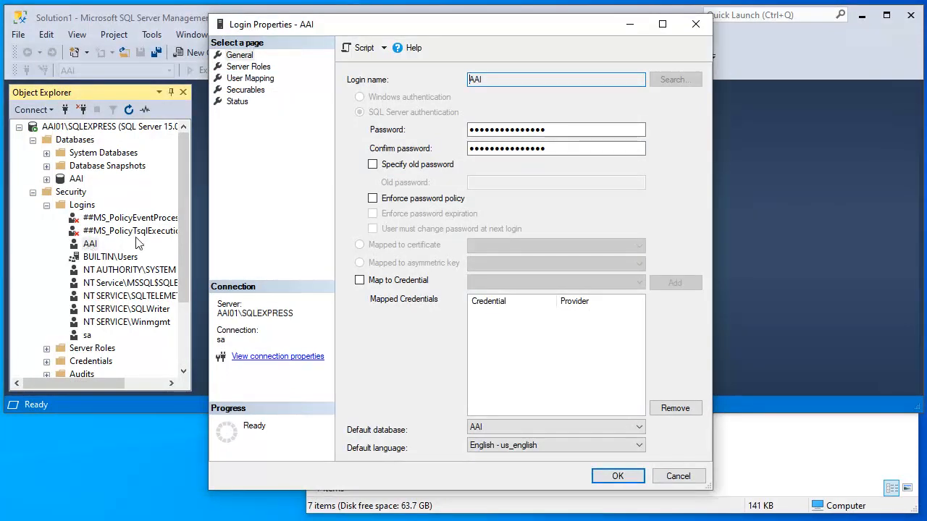
left_click(250, 78)
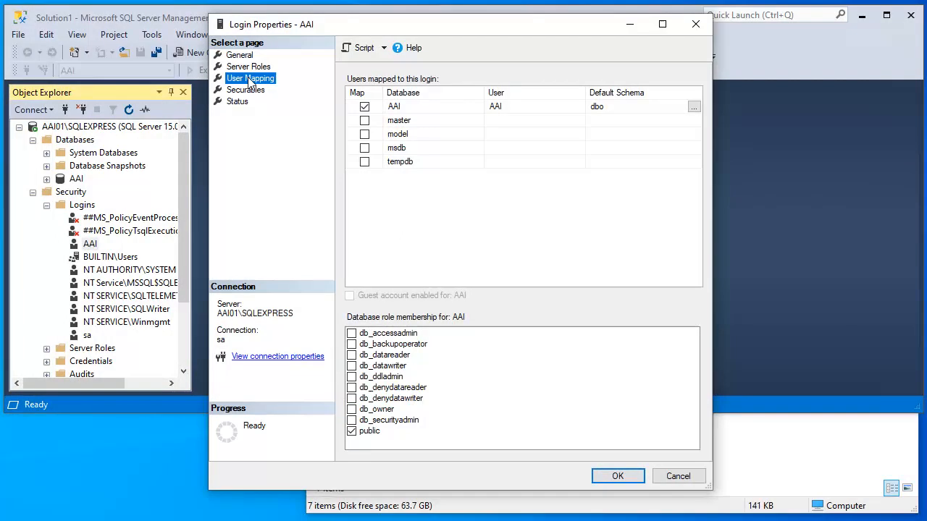
left_click(351, 409)
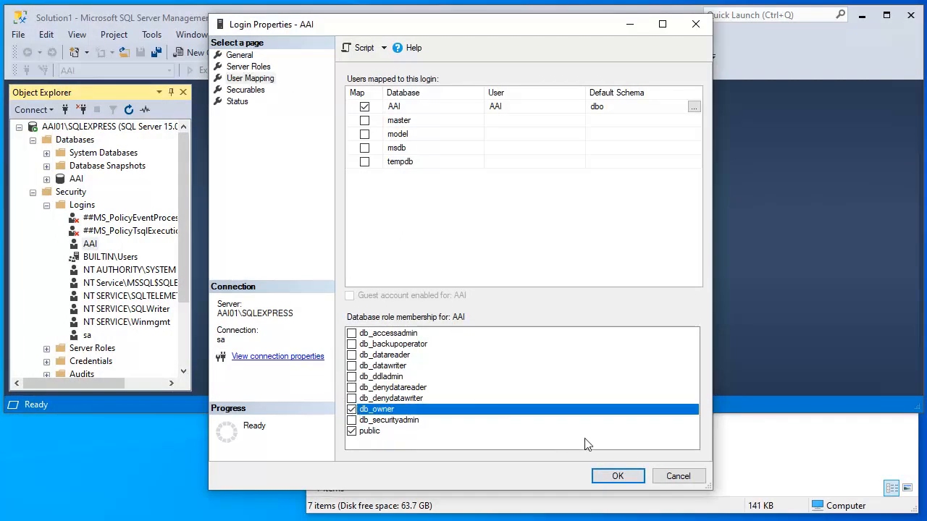
left_click(617, 476)
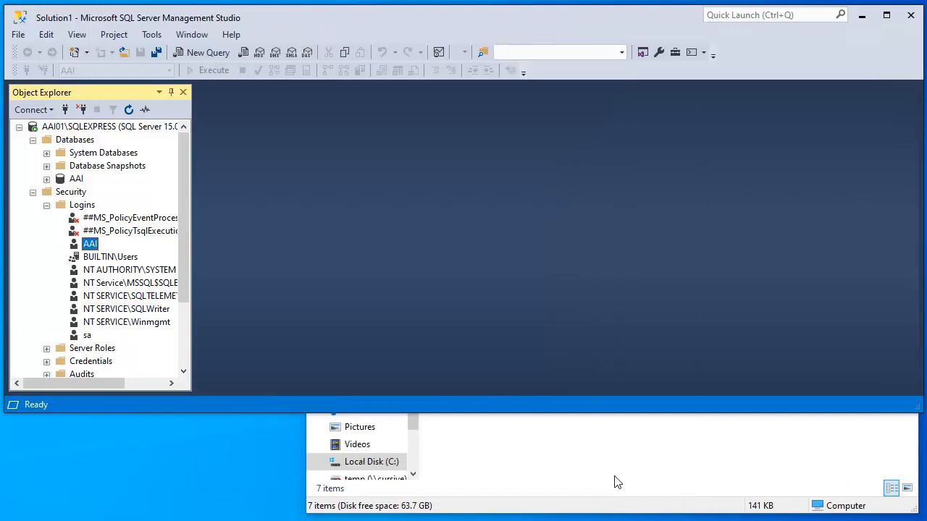
left_click(82, 109)
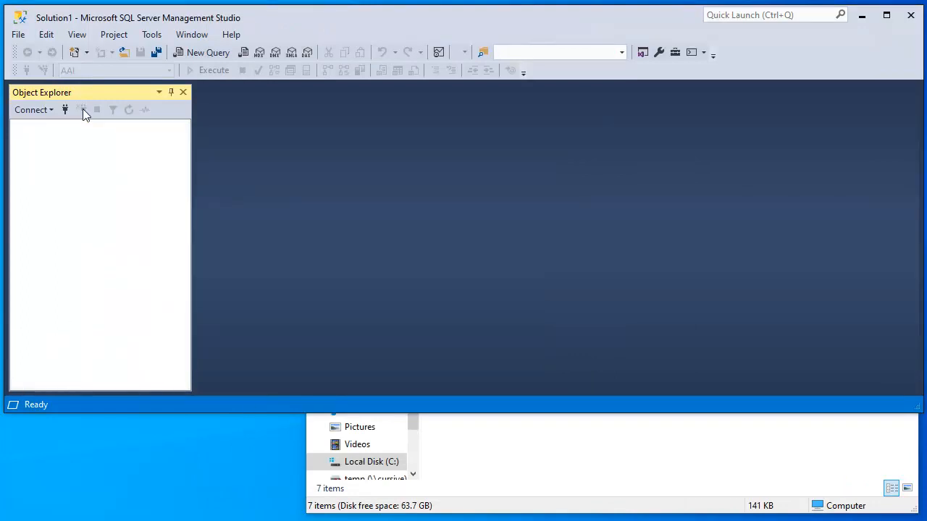
- Connect to the server with the AAI login and its password
left_click(66, 110)
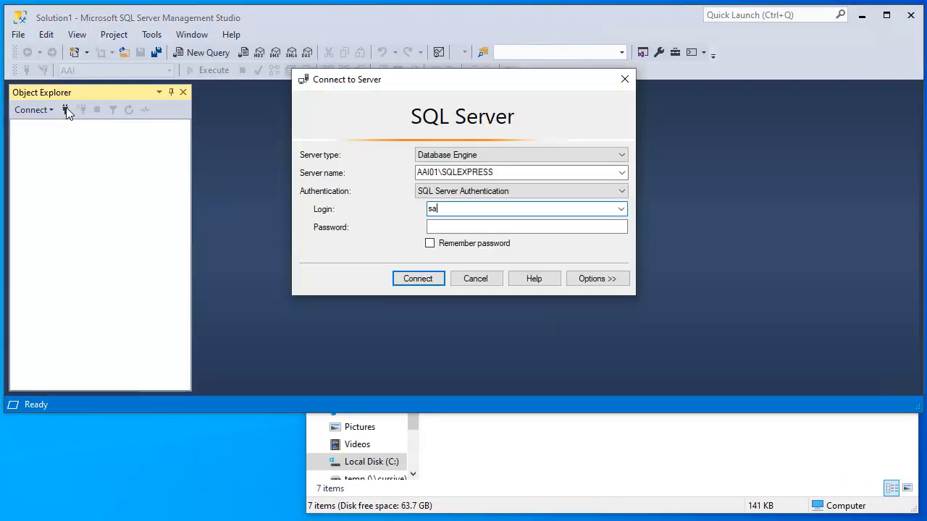
scroll(441, 209, "down", 1)
left_click(438, 228)
type("***")
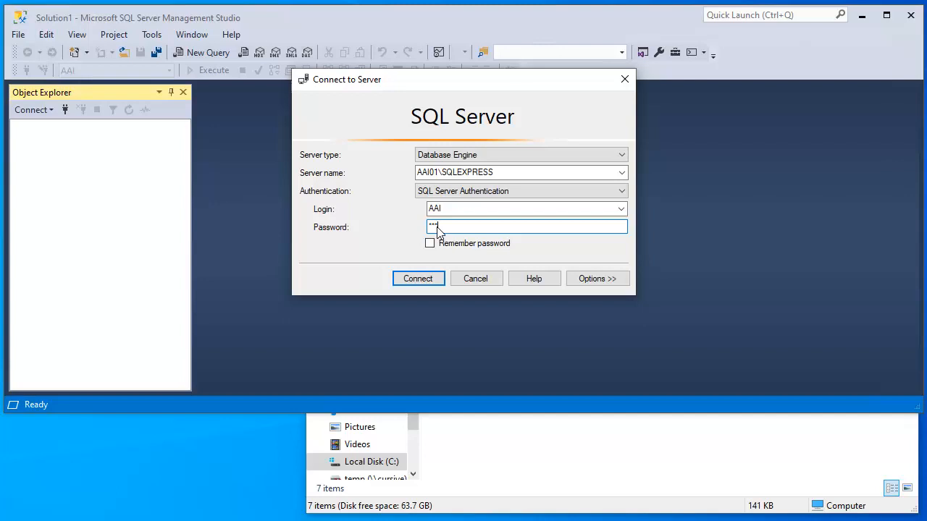
left_click(417, 282)
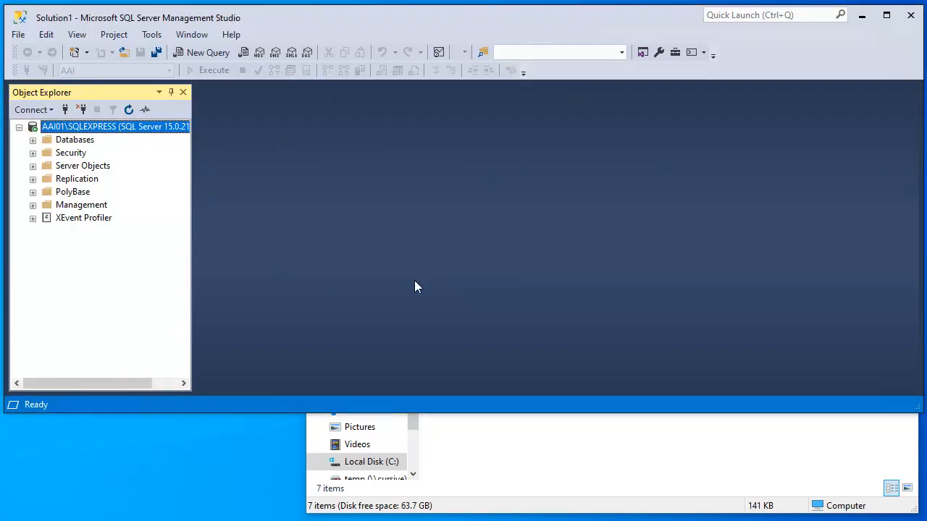
- Open createJawsDB.sql from the scripts folder in a query editor and execute it
left_click(531, 459)
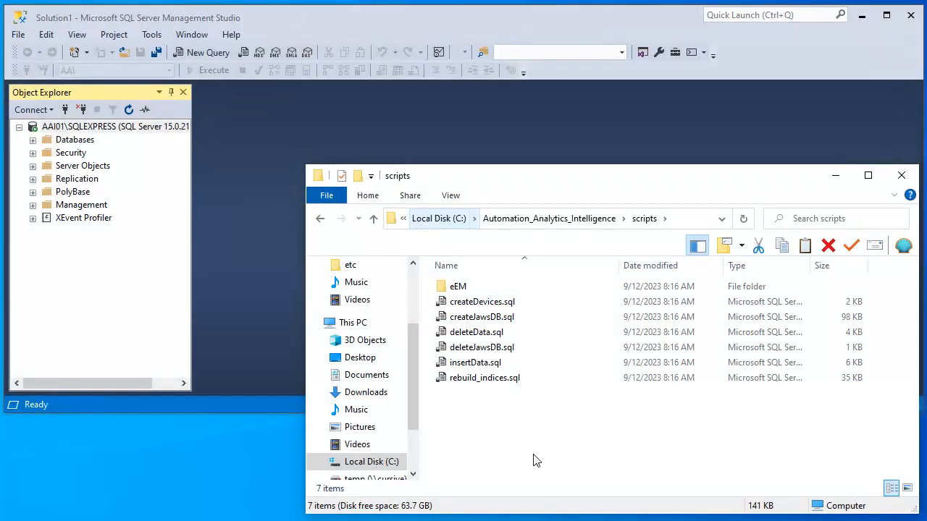
left_click(496, 318)
left_click_drag(449, 303, 249, 191)
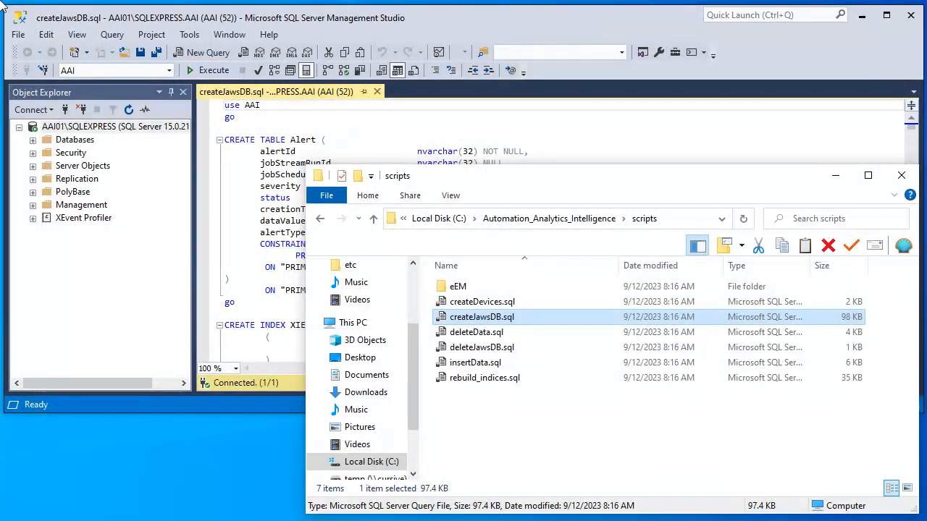
left_click(210, 71)
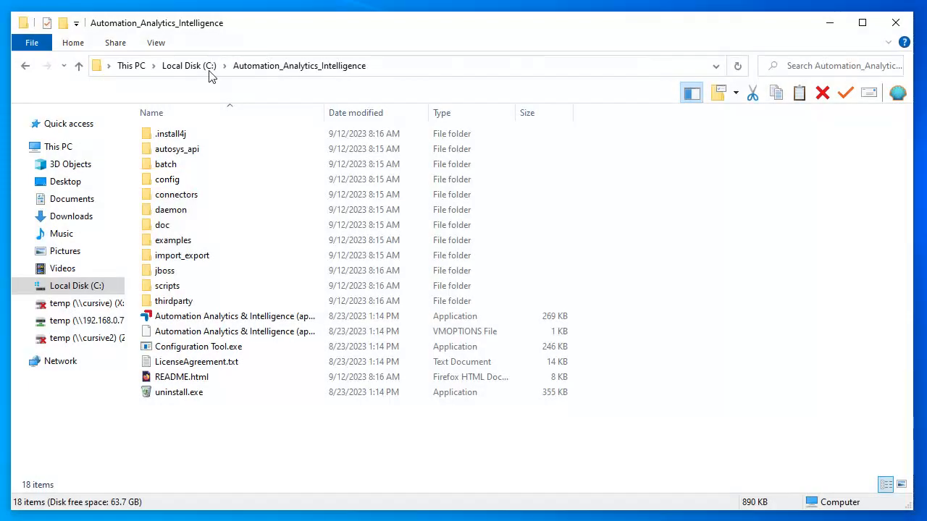
- Launch run.bat from the config folder and test the AAI database connection on aai01:1433
double_click(167, 179)
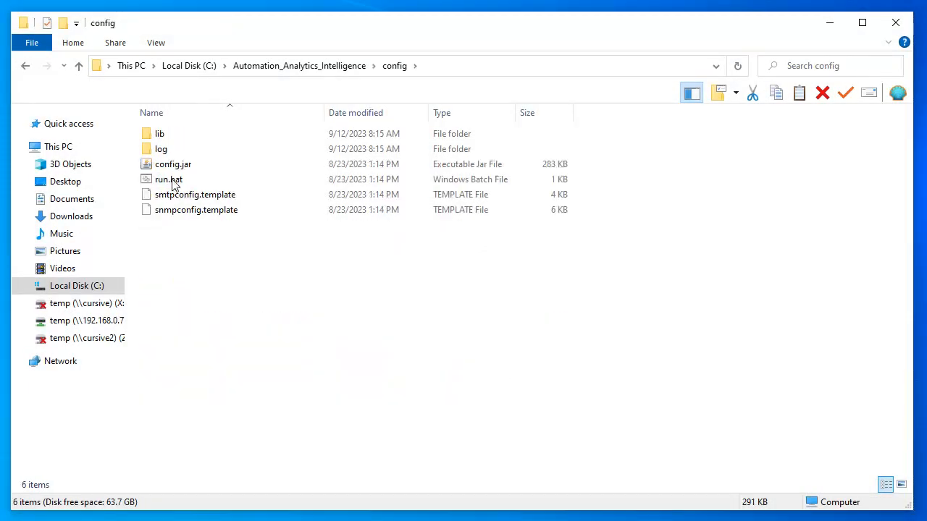
double_click(169, 181)
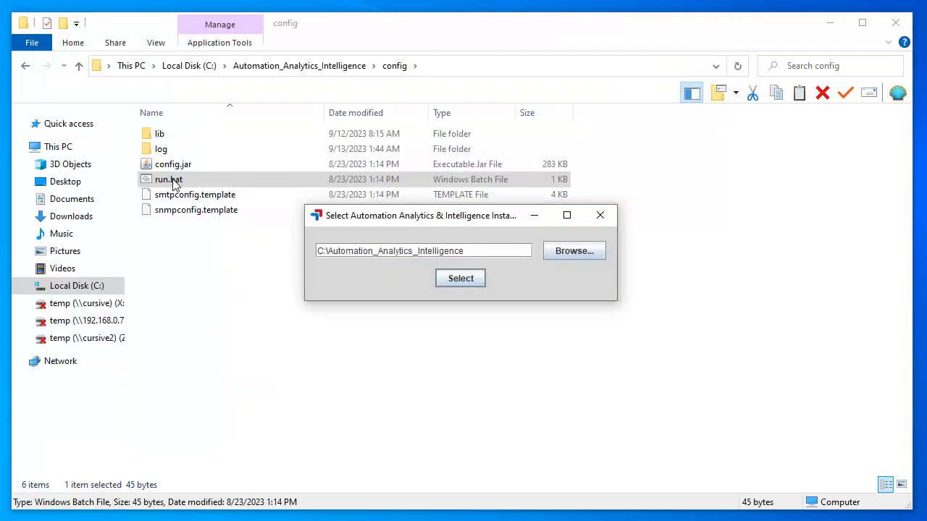
left_click(466, 276)
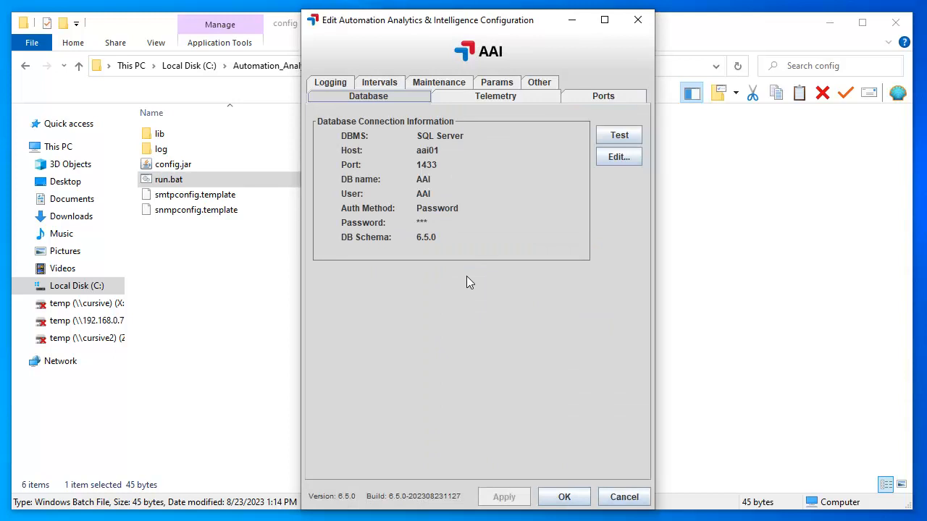
left_click(621, 138)
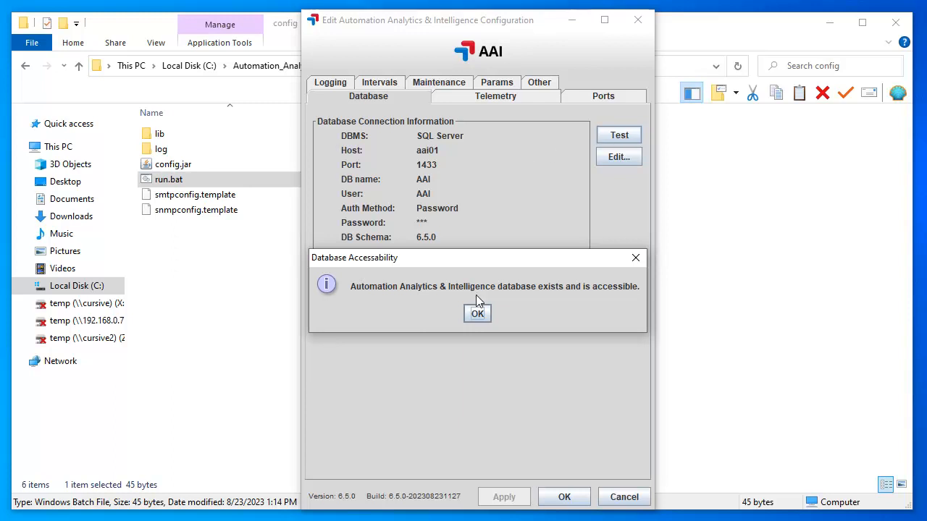
left_click(477, 313)
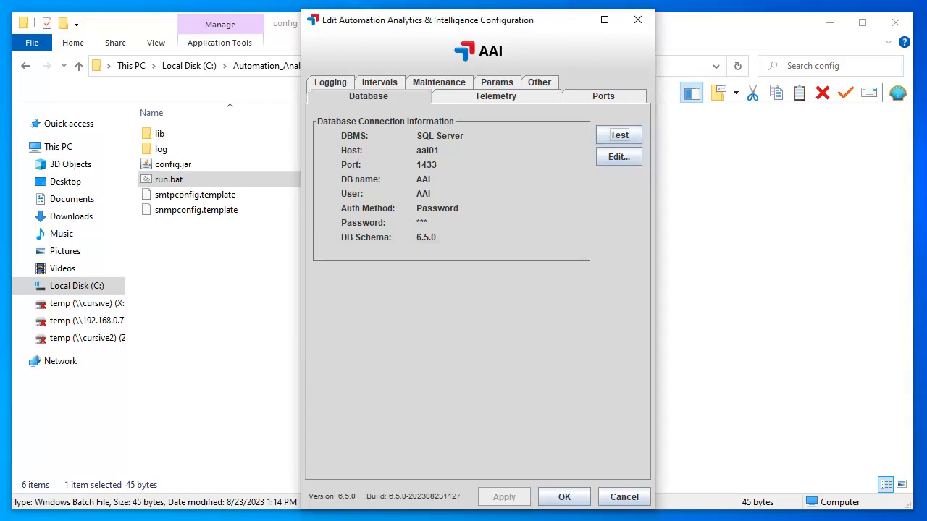